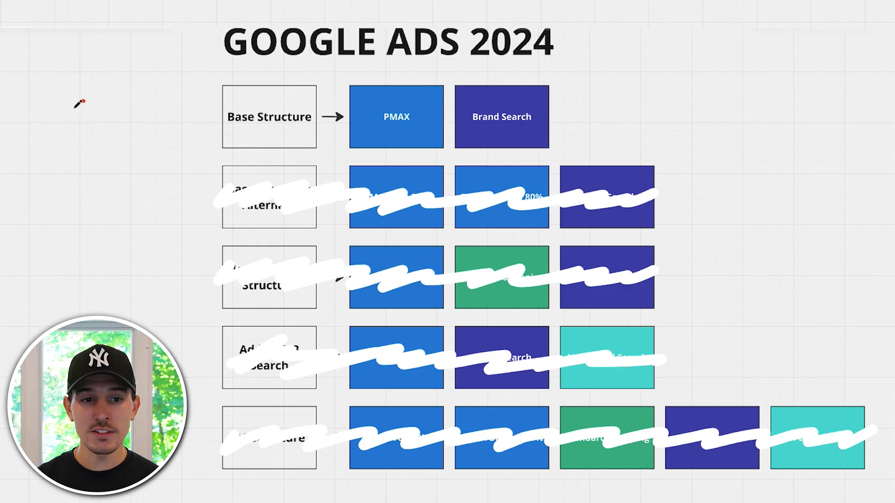
Handwrite the 0-300 spend range in red beside Base Structure
drag(96, 96, 93, 97)
drag(133, 116, 142, 116)
mouse_move(147, 98)
mouse_down()
mouse_move(174, 94)
mouse_move(155, 137)
mouse_up()
mouse_move(189, 102)
mouse_down()
mouse_move(197, 113)
mouse_move(214, 106)
mouse_up()
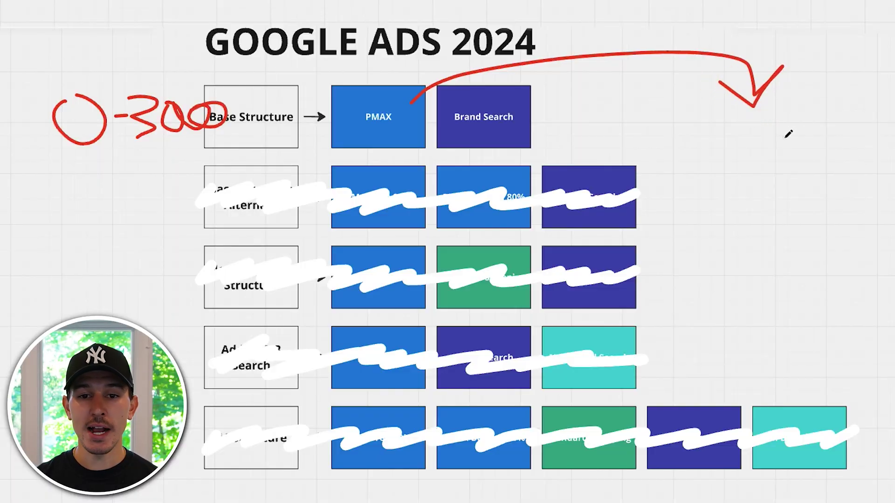
Draw red arrows from PMAX and Brand Search toward a handwritten 'new'
mouse_move(719, 122)
mouse_down()
mouse_move(722, 144)
mouse_move(768, 157)
mouse_up()
drag(774, 140, 796, 157)
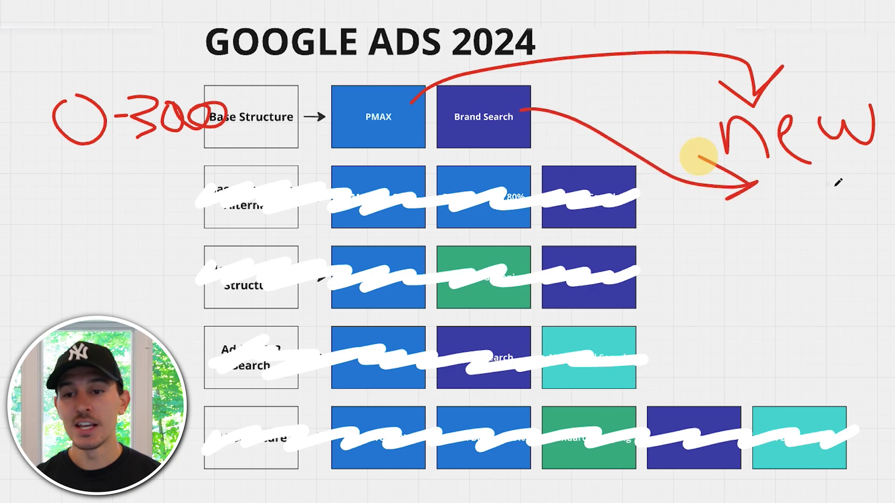
drag(698, 156, 756, 183)
drag(783, 185, 791, 236)
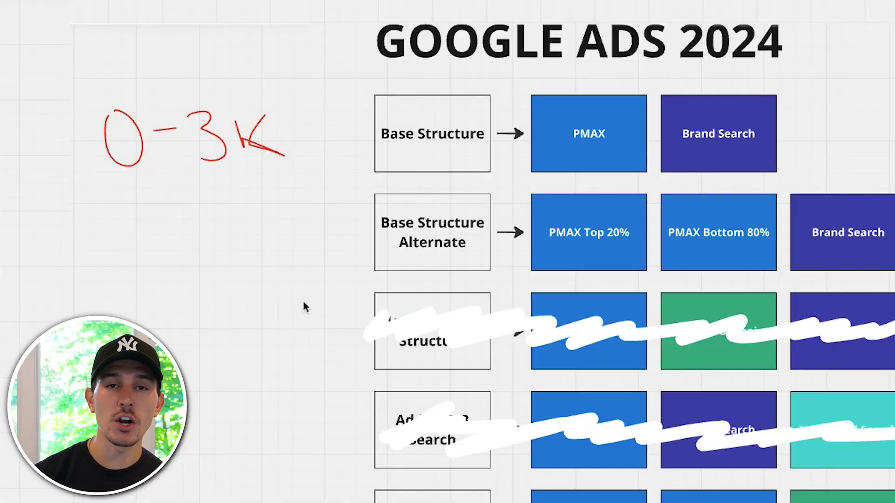
Write 3K under 0-3K, circle the second-row Brand Search box, and mark the PMAX split
drag(108, 208, 103, 248)
drag(159, 201, 153, 250)
mouse_move(172, 203)
mouse_down()
mouse_move(169, 236)
mouse_move(191, 252)
mouse_up()
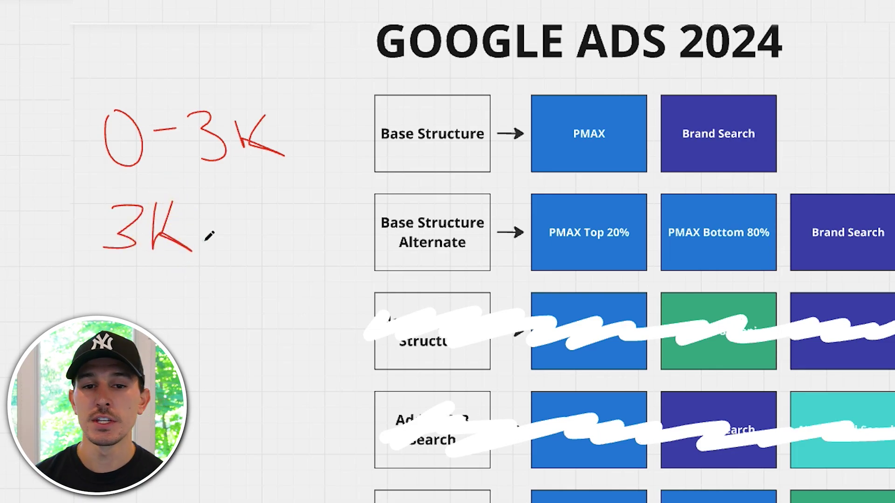
mouse_move(852, 179)
mouse_down()
mouse_move(809, 266)
mouse_move(870, 181)
mouse_up()
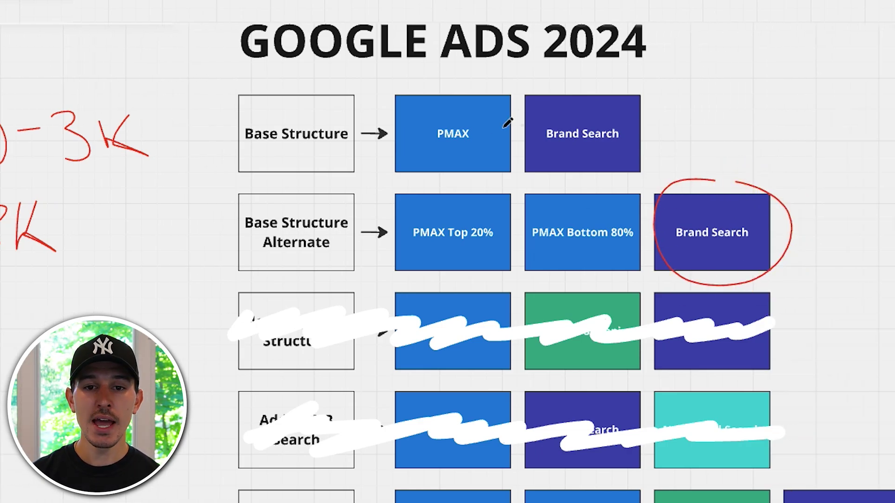
drag(482, 157, 565, 215)
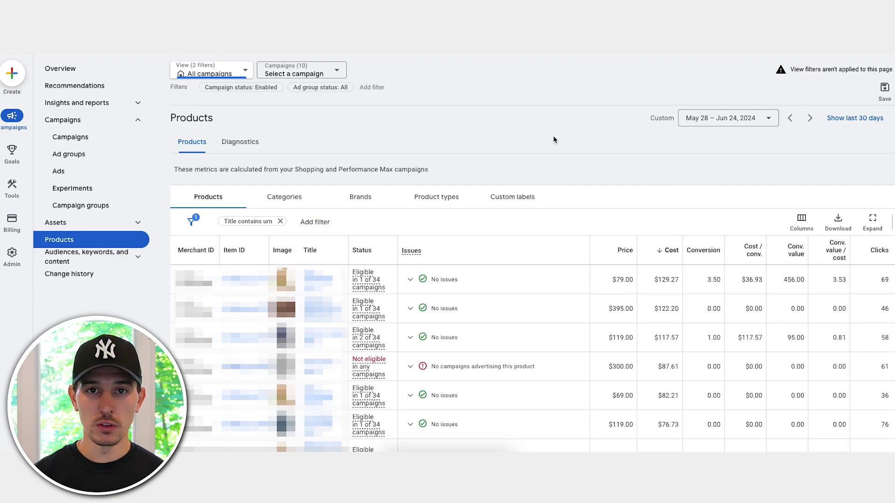
Set the Products report to the last 90 days and clear the title filter
click(715, 119)
click(668, 380)
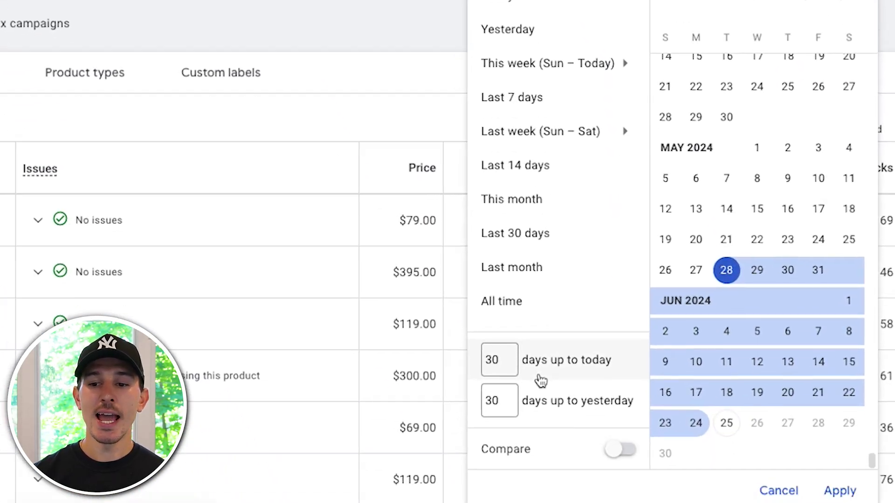
text(90)
key(Return)
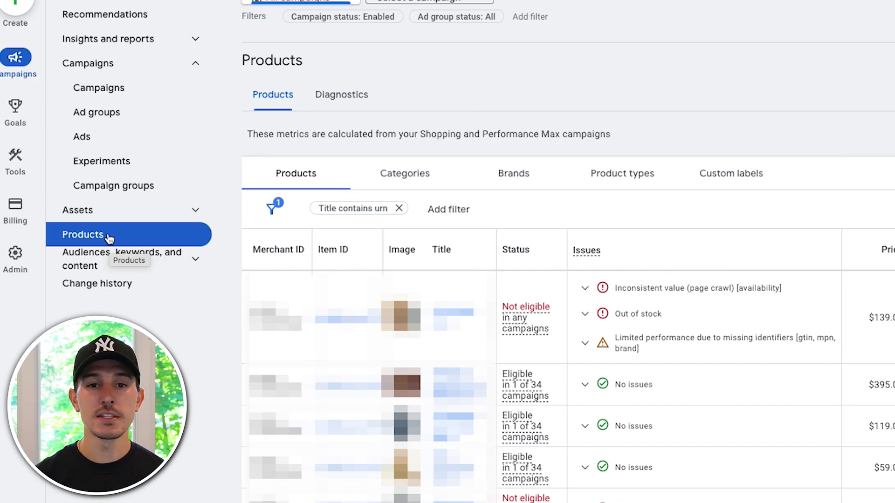
click(108, 238)
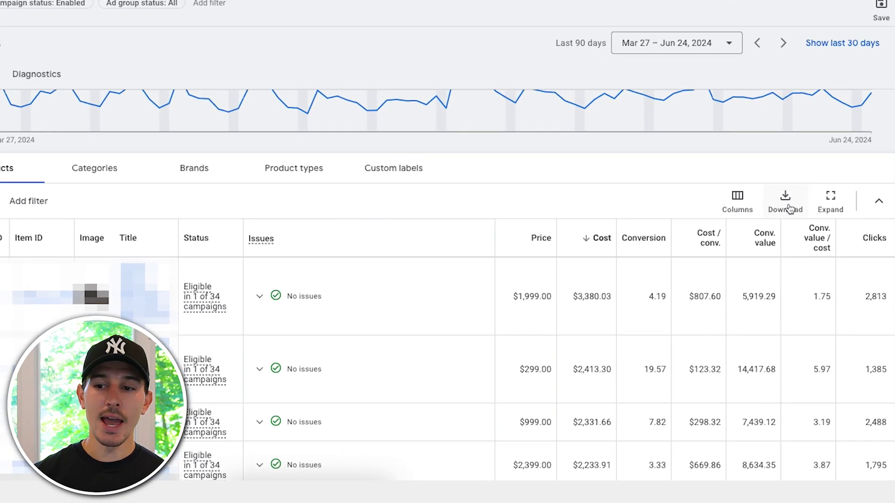
Export the product report to Google Sheets and open the resulting sheet
click(812, 236)
click(760, 242)
click(609, 369)
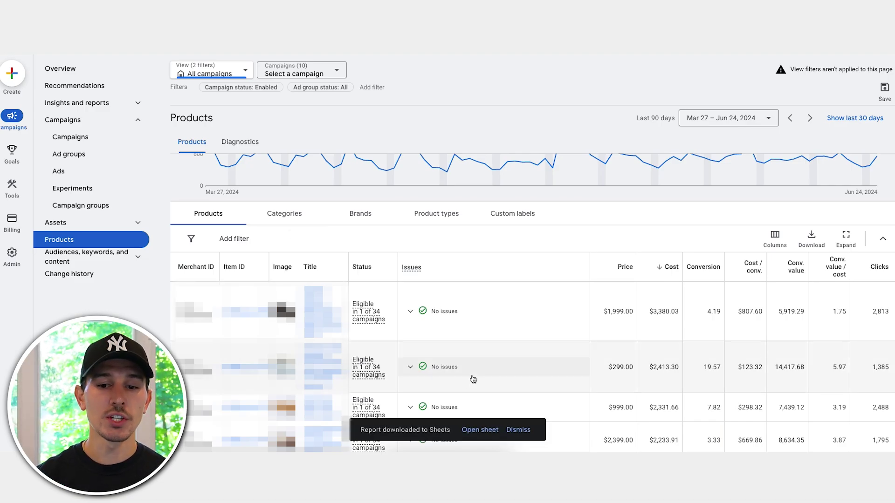
click(485, 429)
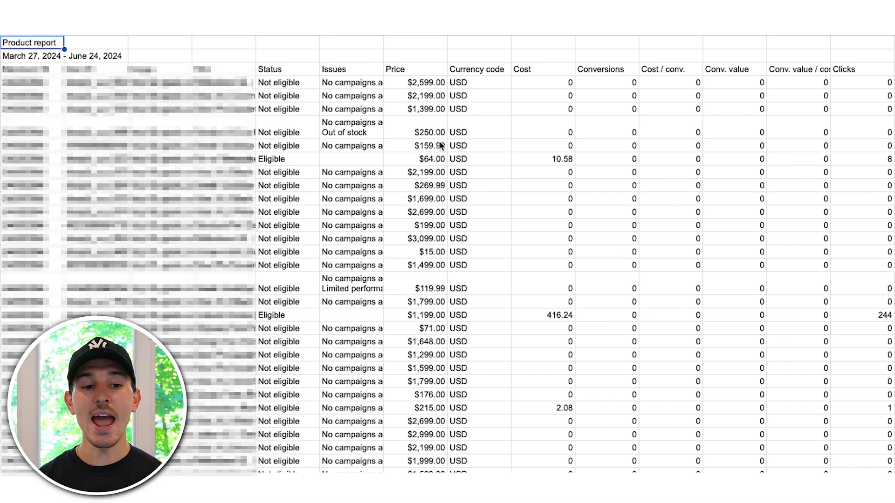
Add filters to header row A3:N3 and sort products by Cost, highest first (3380.03)
scroll(440, 146, down, 20)
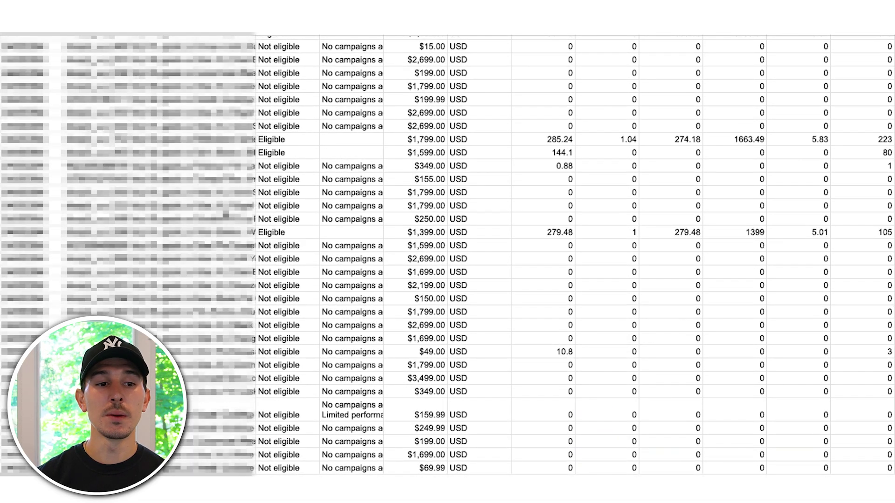
scroll(447, 256, down, 10)
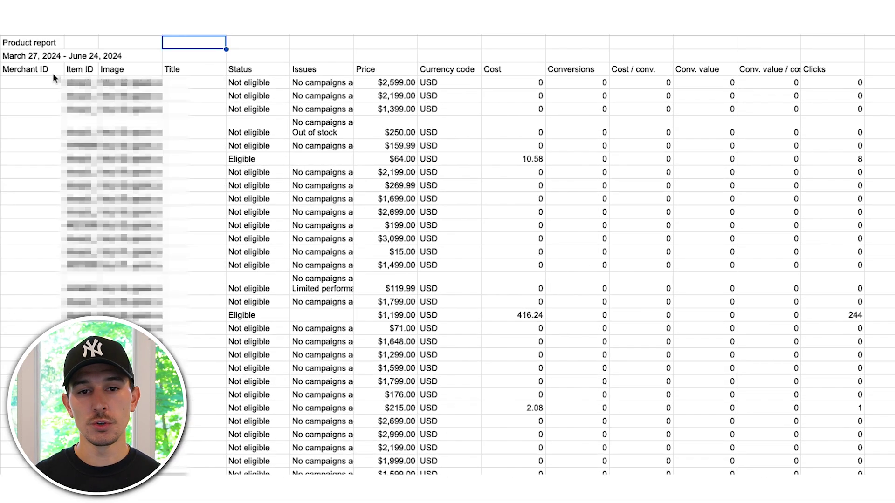
drag(52, 71, 862, 75)
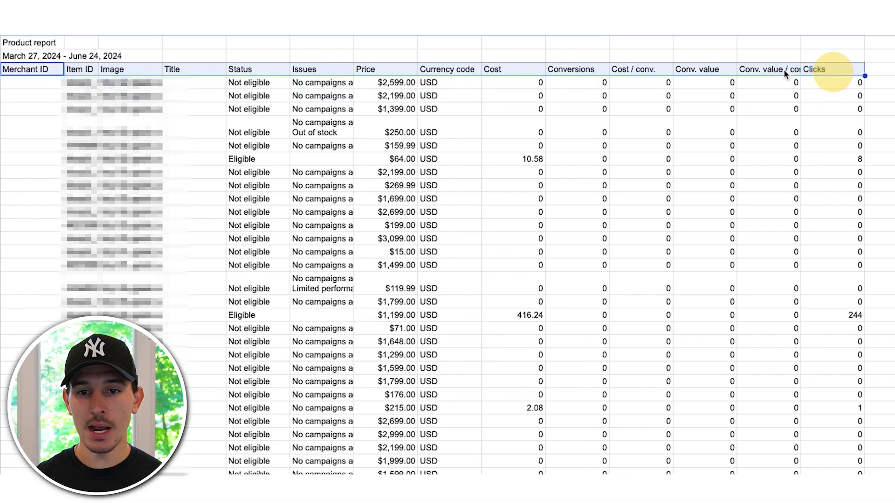
key(super+shift+f)
click(539, 70)
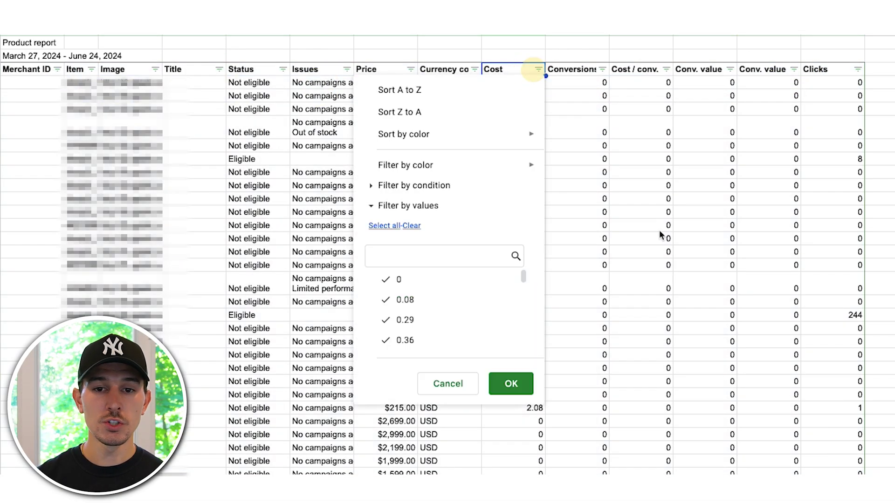
click(434, 115)
click(538, 70)
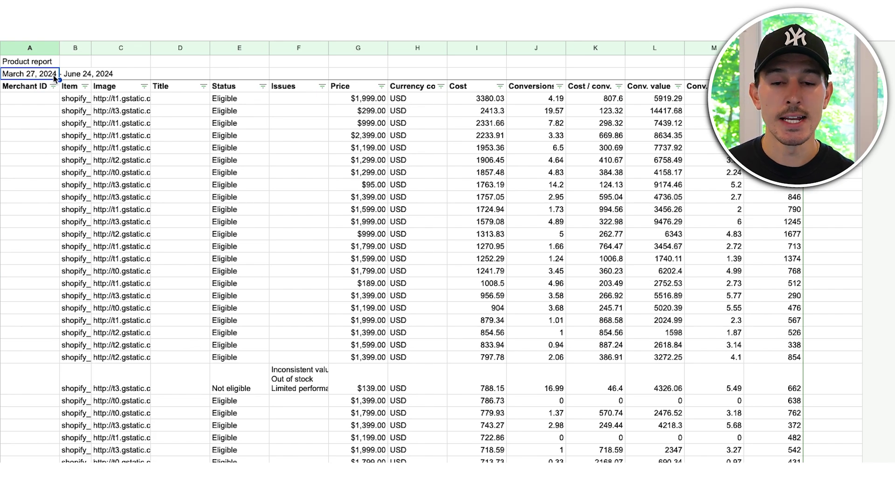
Format the Cost column as whole-dollar currency
click(476, 123)
click(474, 47)
key(ctrl+shift+4)
drag(477, 110, 500, 257)
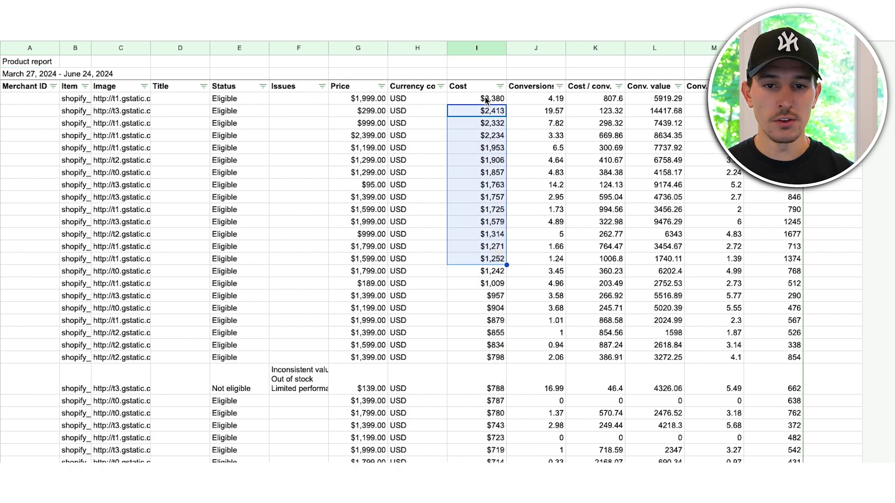
click(599, 186)
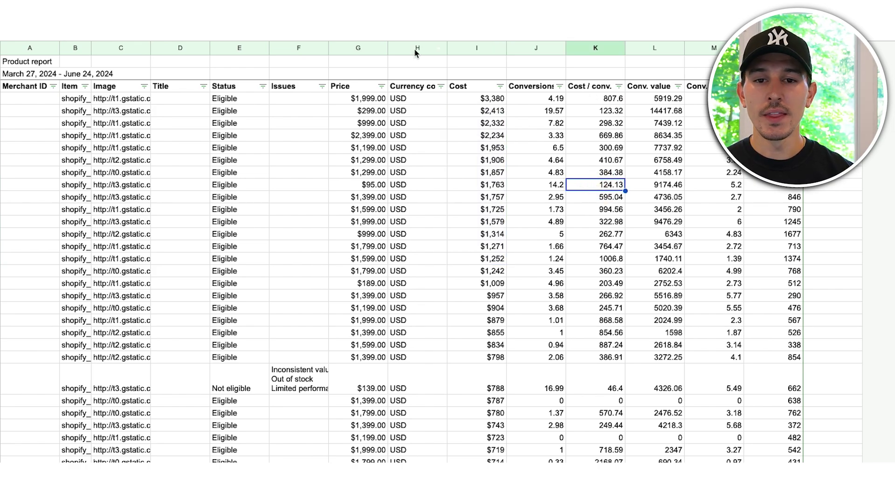
Hide the Image, Title, Status, Issues and Currency code columns
click(417, 49)
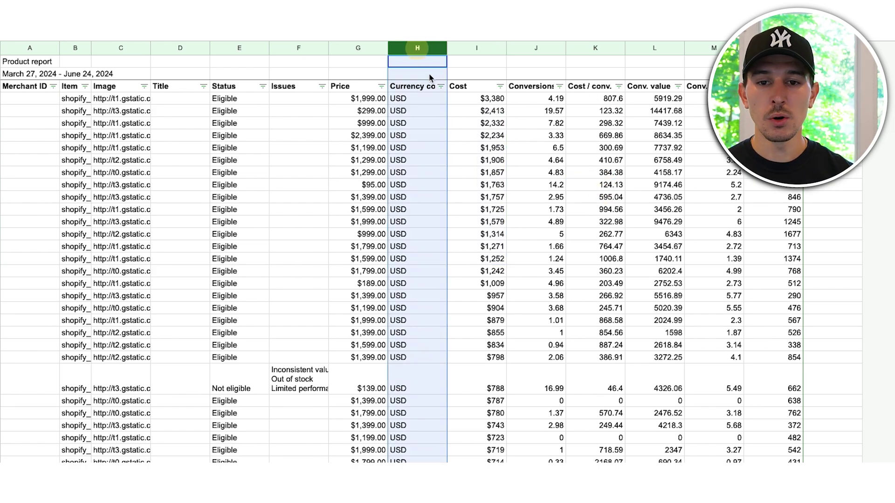
ctrl+click(297, 48)
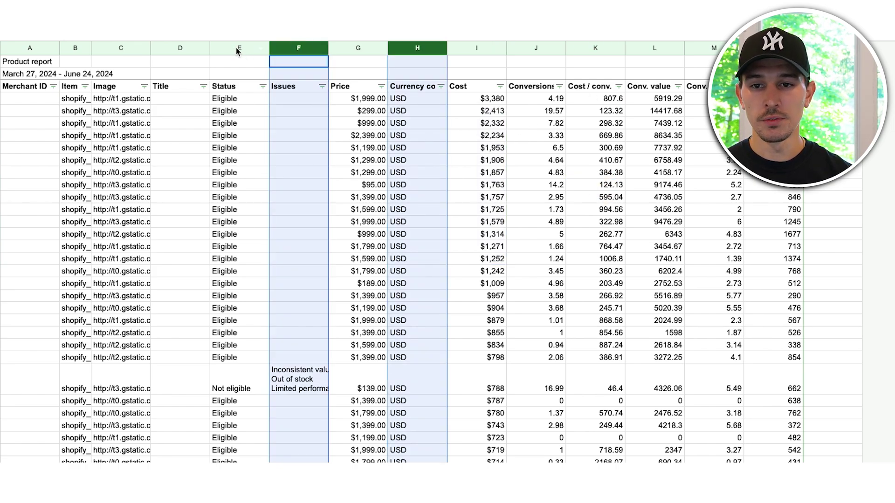
ctrl+click(239, 49)
ctrl+click(175, 49)
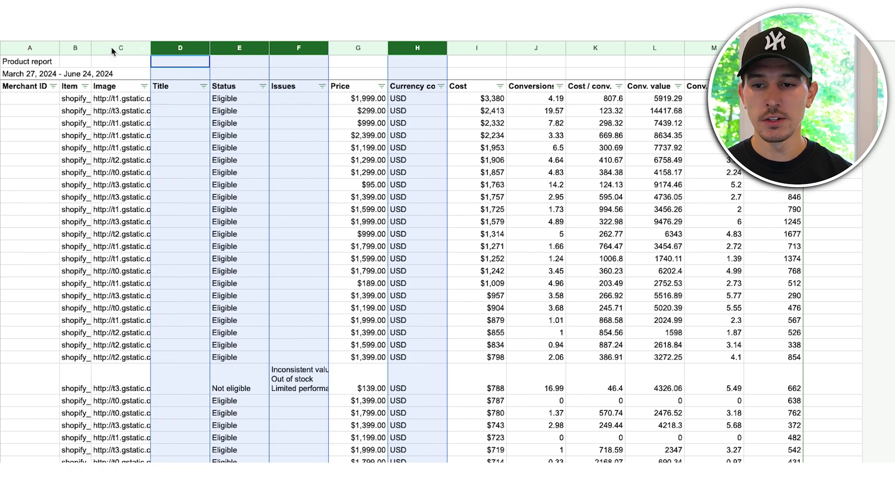
ctrl+click(112, 49)
right_click(112, 49)
click(172, 96)
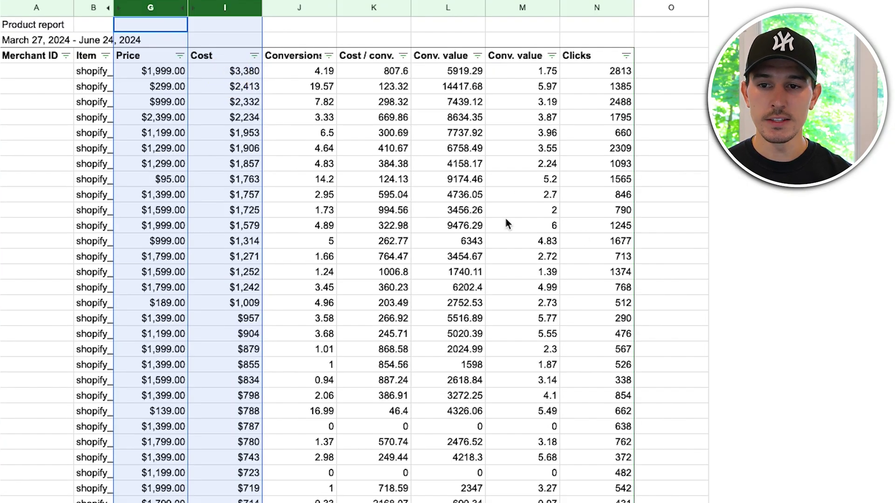
click(468, 210)
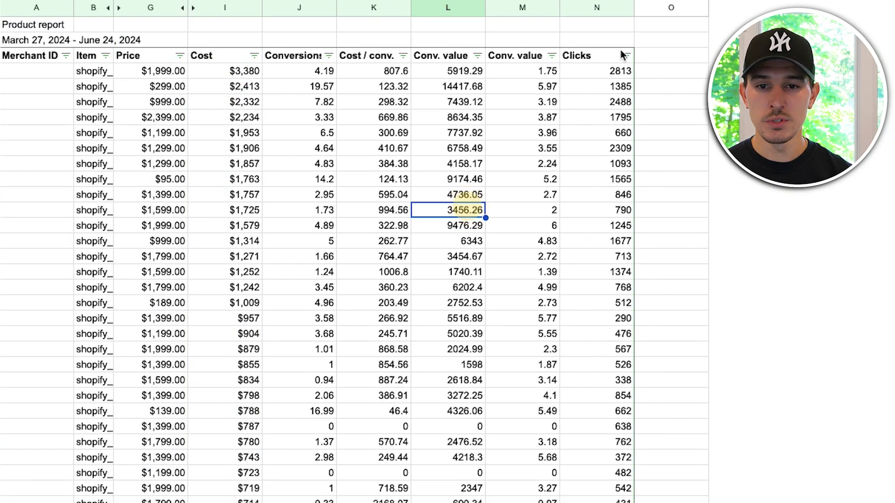
Hide the Cost / conv., second Conv. value and Clicks columns
click(373, 9)
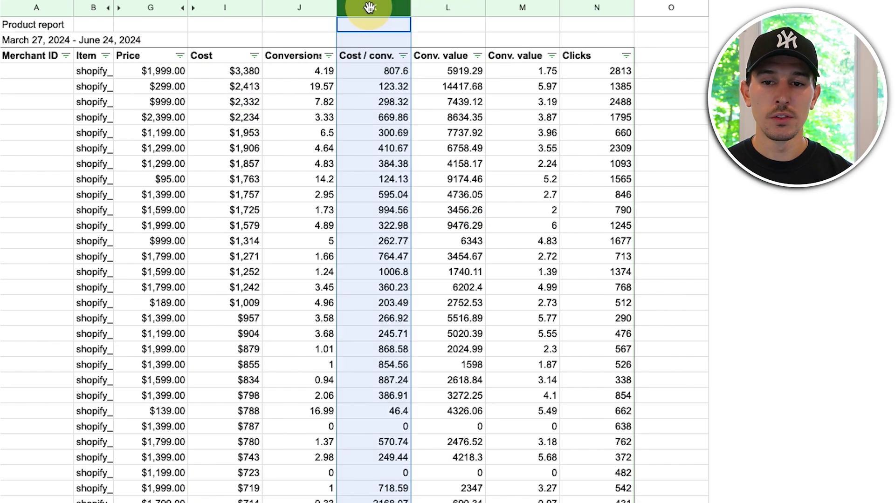
ctrl+click(517, 10)
ctrl+click(606, 9)
right_click(605, 9)
click(610, 77)
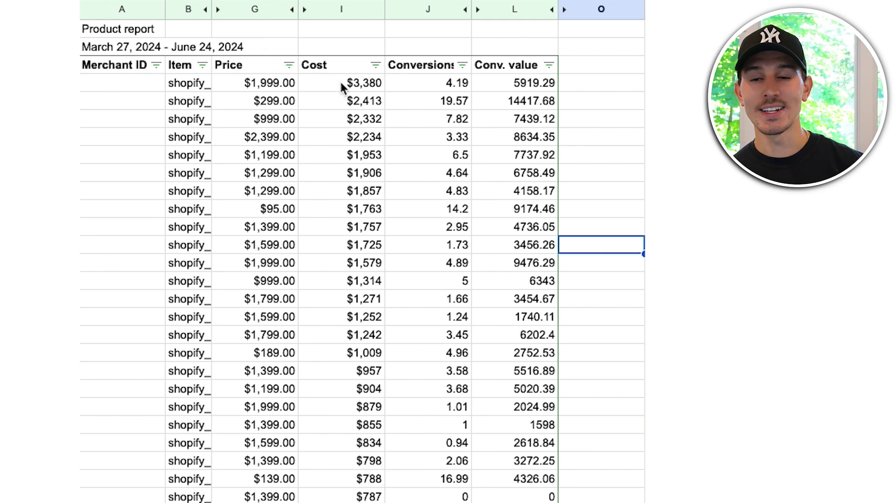
click(375, 65)
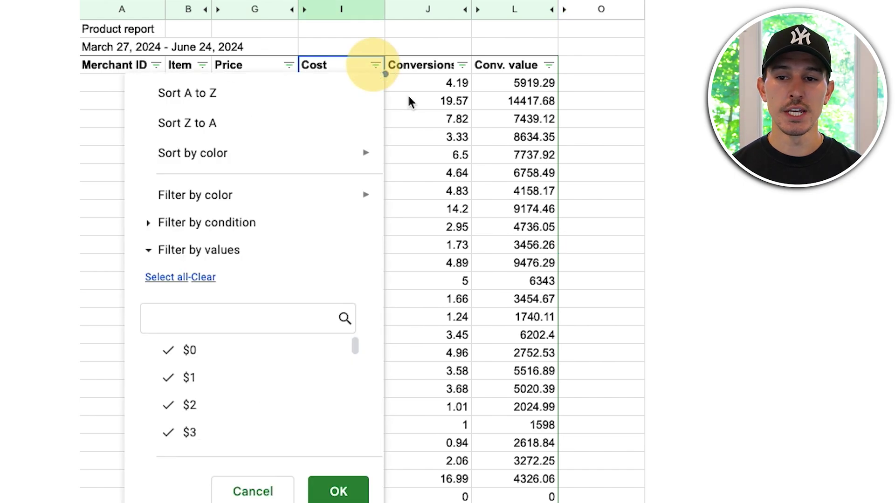
Filter the Cost column with a Greater than condition
click(228, 225)
click(223, 254)
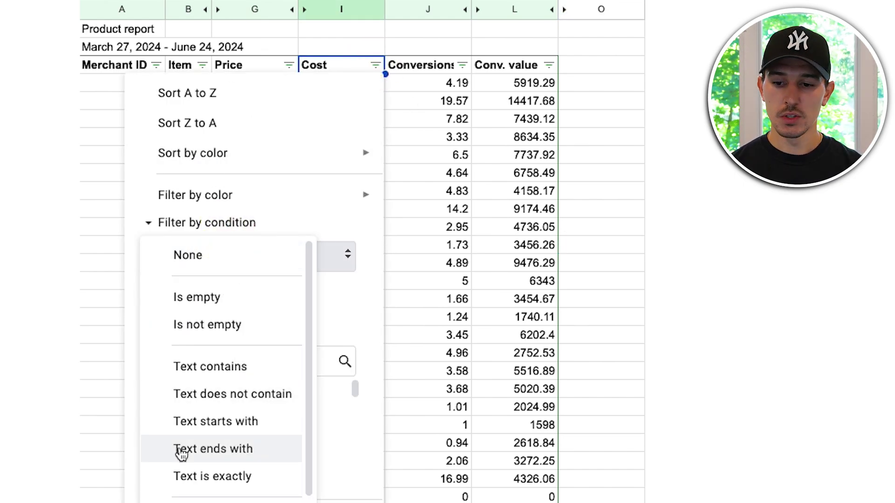
scroll(196, 466, down, 5)
click(256, 389)
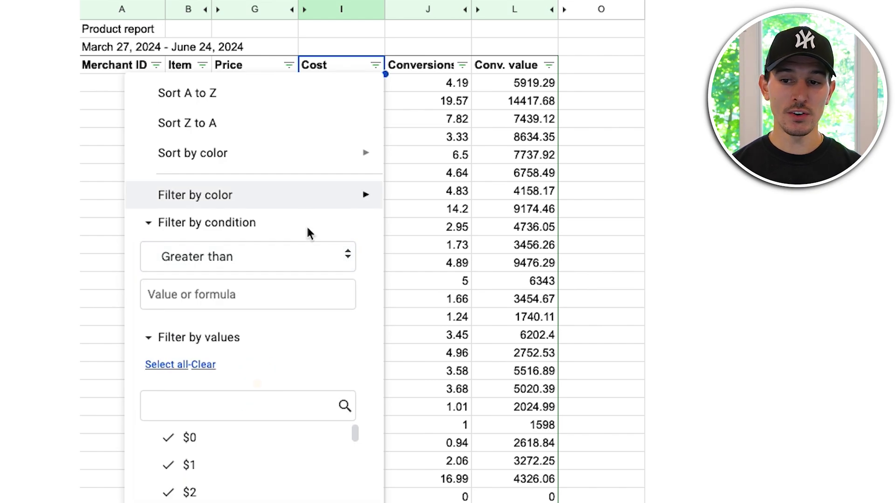
click(289, 294)
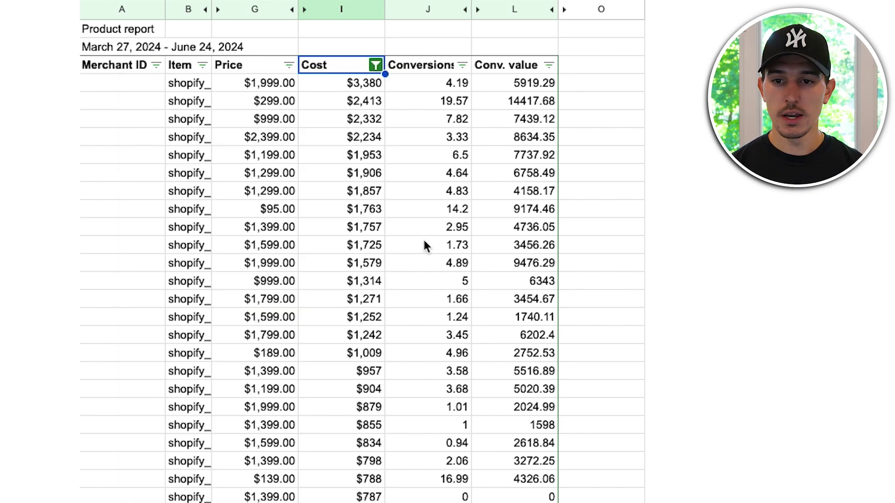
click(296, 136)
Start a new formula with = in cell O2 beside the report
click(204, 86)
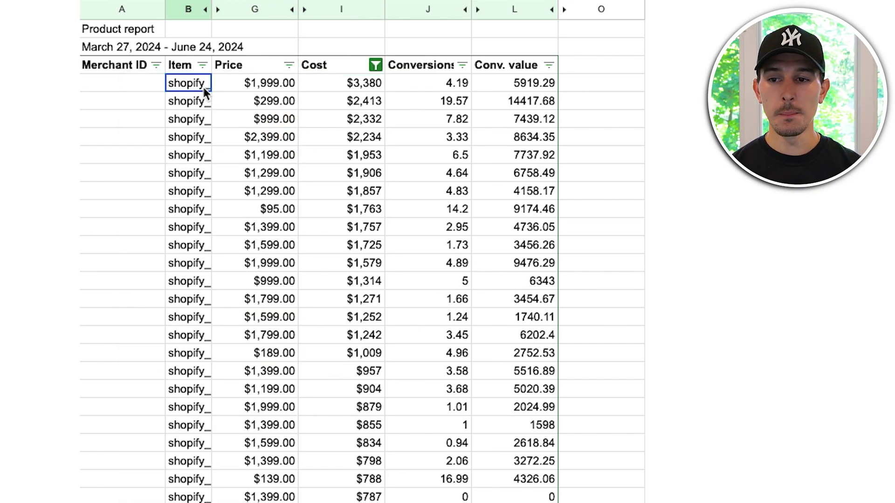
scroll(233, 289, down, 20)
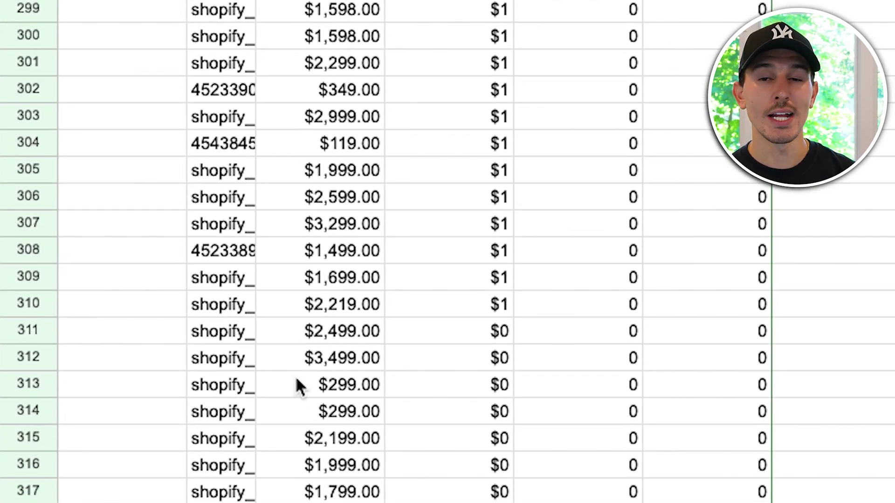
scroll(282, 368, up, 20)
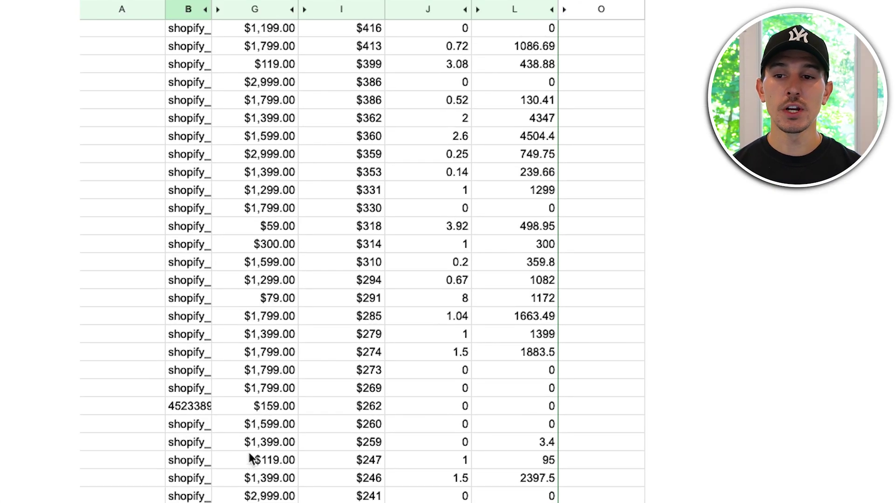
click(601, 28)
text(=)
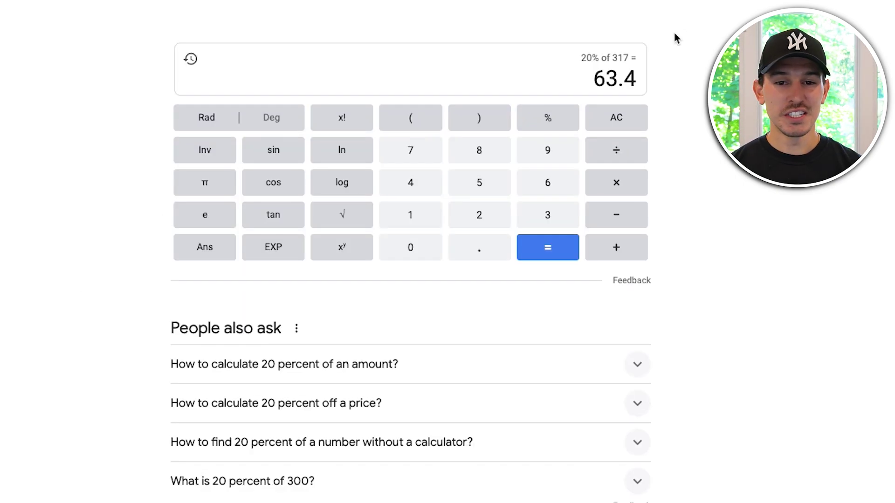
Copy the calculator result 63.4 and sort rows by Conv. value, highest first
double_click(614, 78)
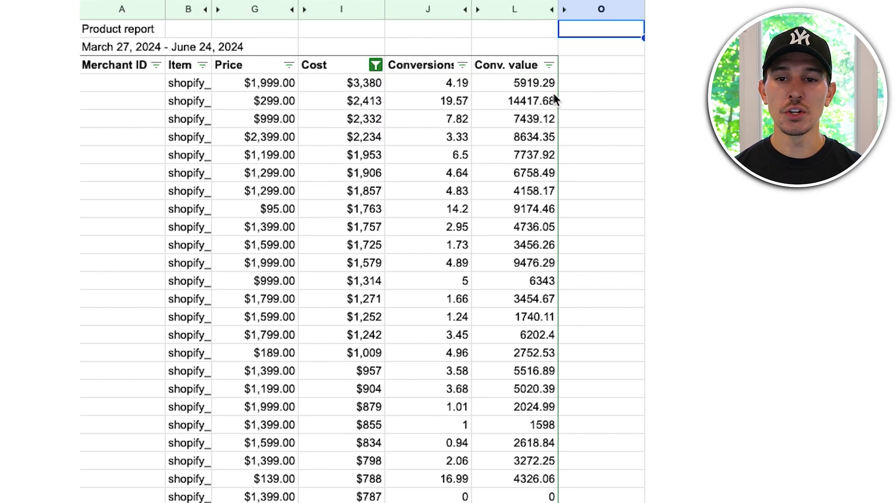
click(549, 65)
click(482, 123)
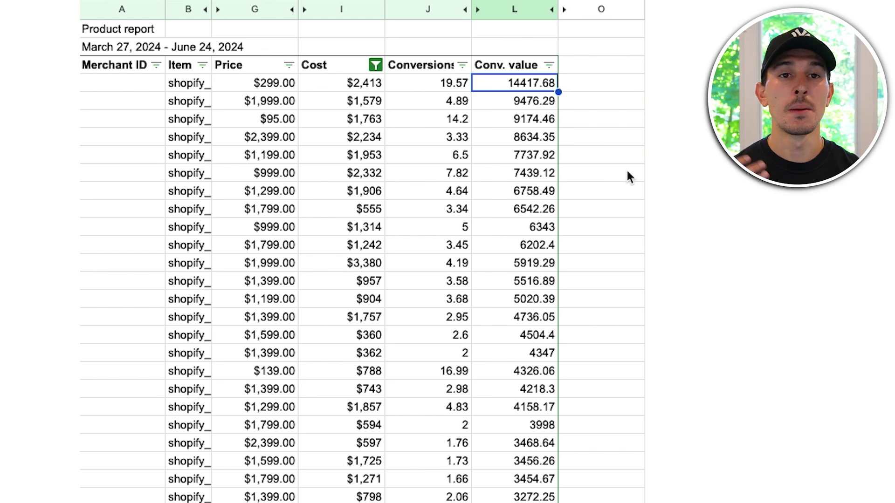
Shade the top Conv. value cells in column L yellow
drag(521, 83, 529, 417)
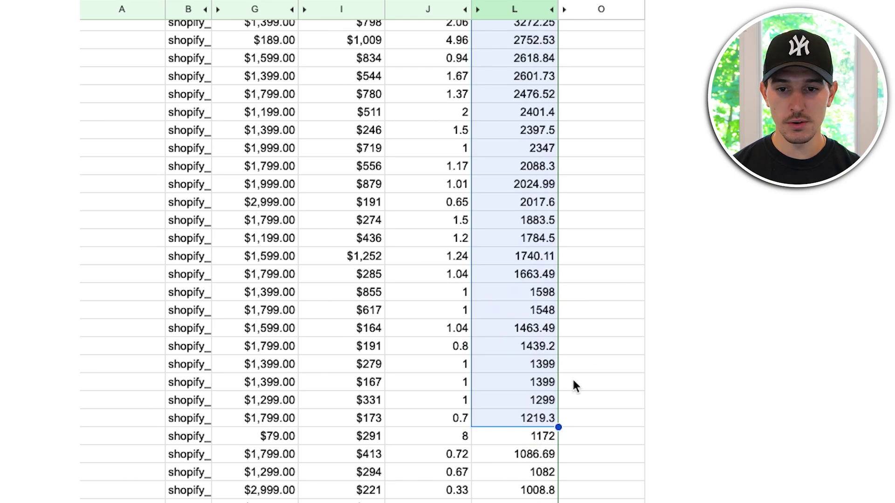
scroll(552, 384, down, 5)
shift+click(552, 383)
key(shift+Down)
key(shift+Down)
key(shift+Down)
key(shift+Down)
key(shift+Down)
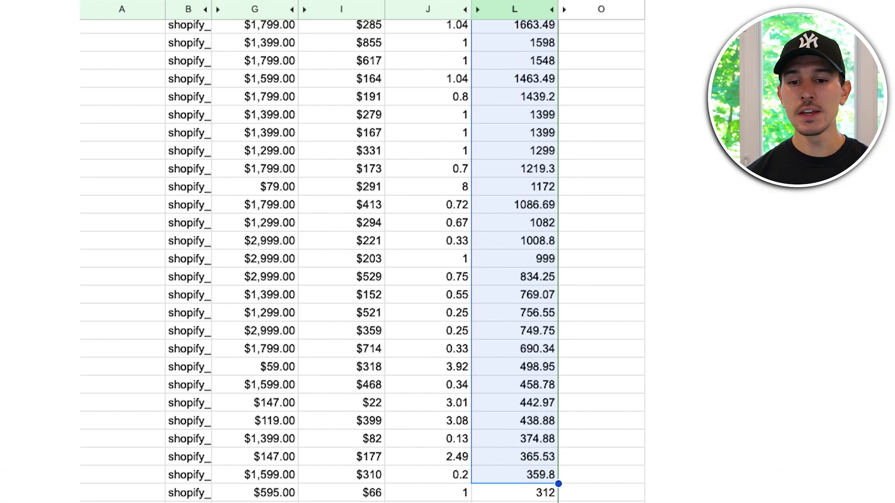
scroll(641, 383, up, 15)
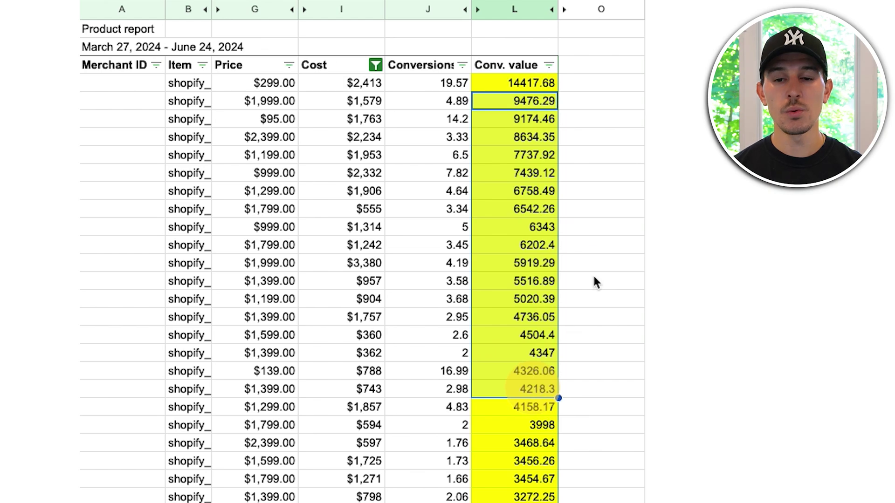
click(593, 281)
key(Up)
key(Up)
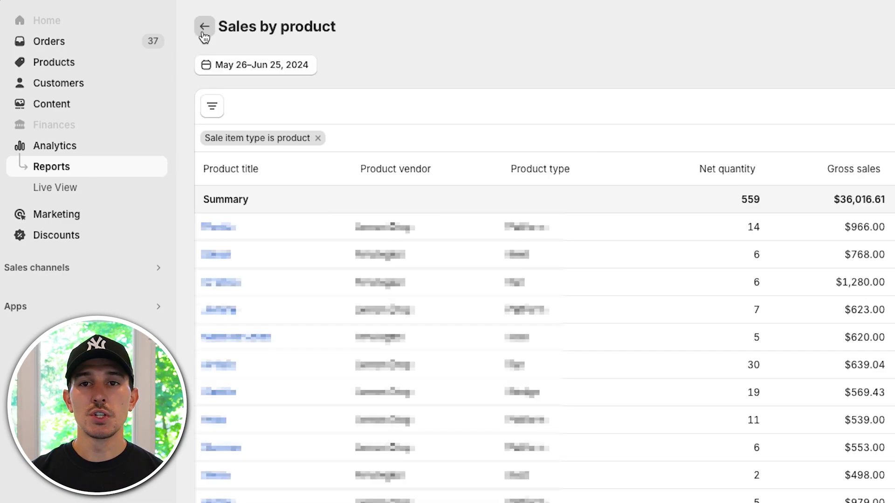
Move the Sales by product start date to an earlier month and sort Total sales descending
click(301, 71)
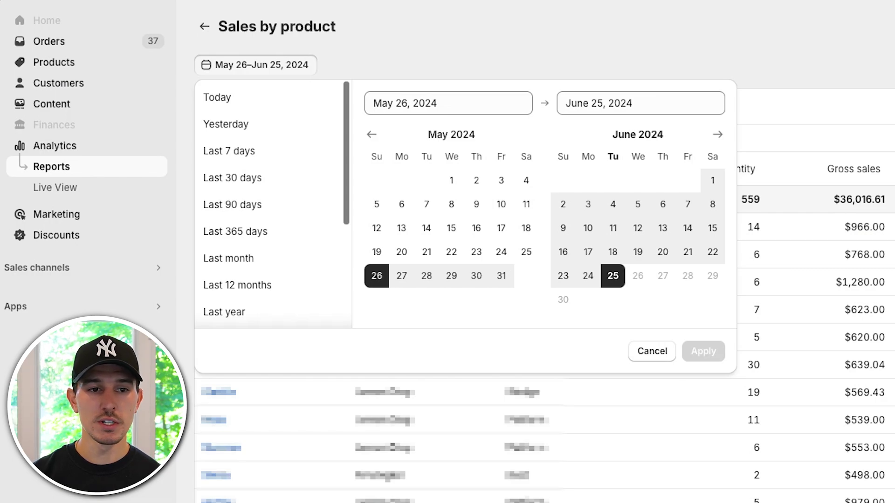
click(392, 102)
click(372, 136)
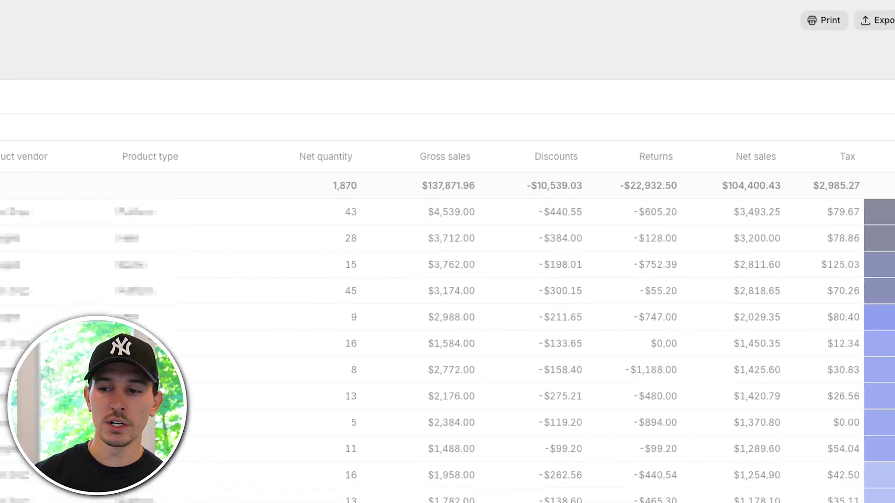
click(832, 174)
click(831, 174)
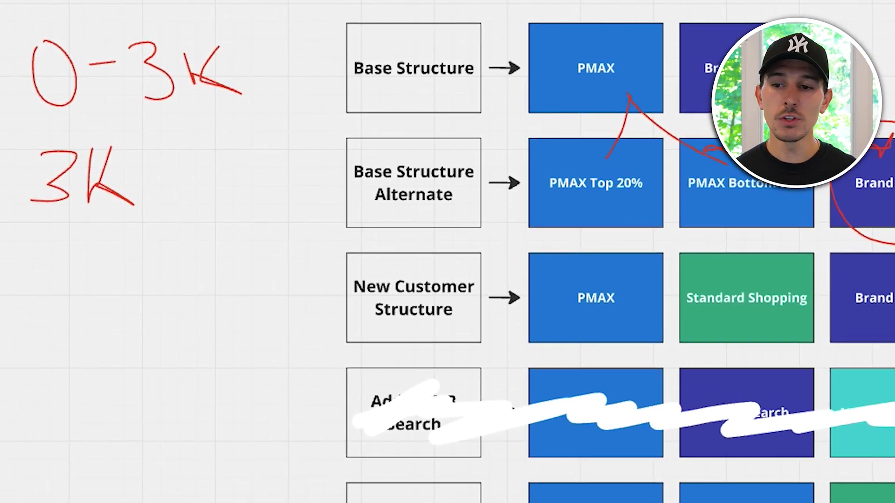
Handwrite 10K under 3K and circle the New Customer Structure Brand Search box in red
drag(26, 247, 35, 316)
mouse_move(52, 259)
mouse_down()
mouse_move(94, 262)
mouse_move(111, 320)
mouse_up()
drag(155, 262, 176, 343)
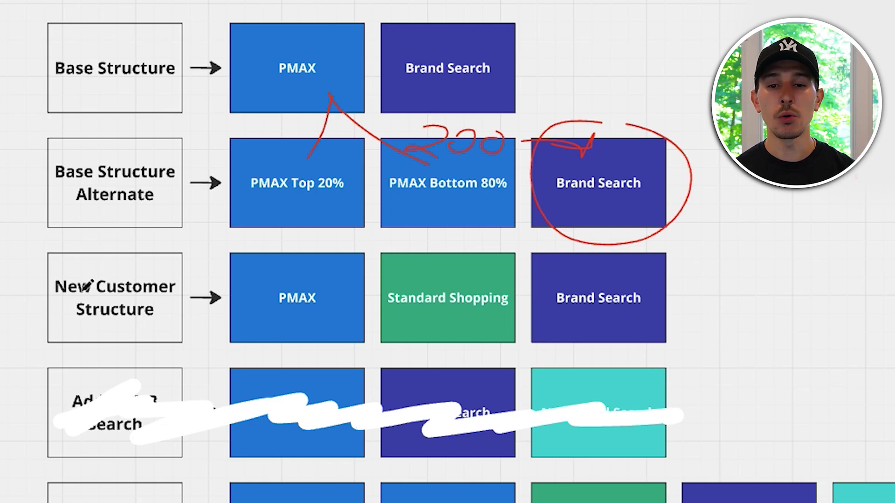
drag(598, 276, 564, 260)
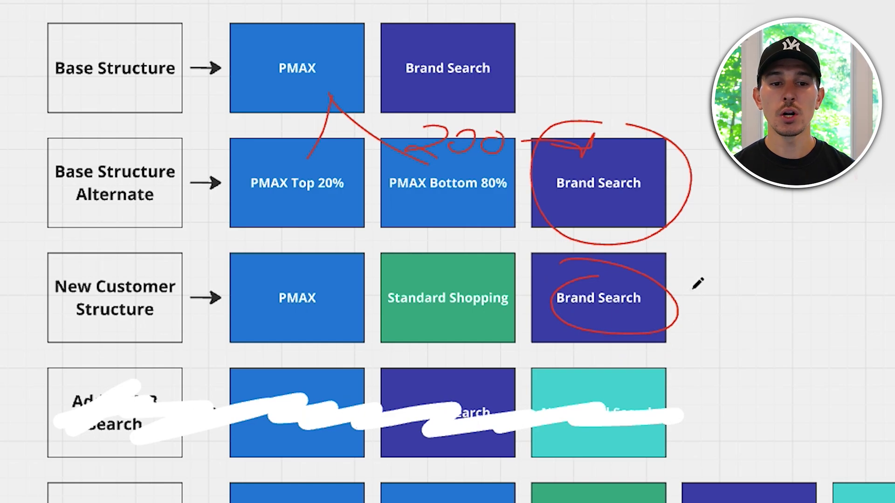
drag(697, 261, 690, 285)
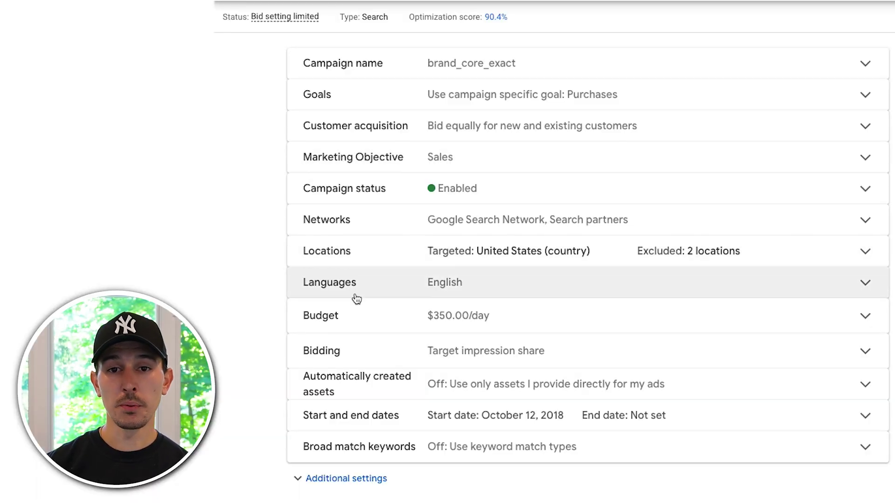
Expand the Bidding details in the brand_core_exact campaign settings
click(381, 357)
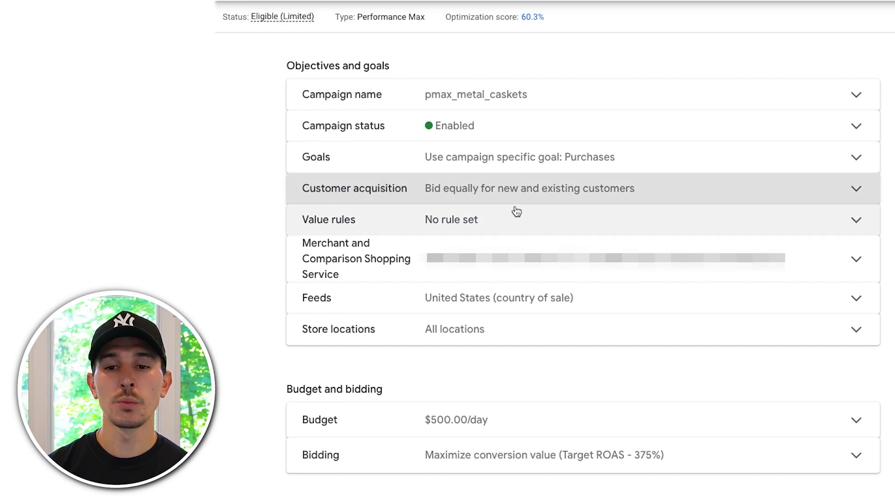
click(681, 197)
click(438, 201)
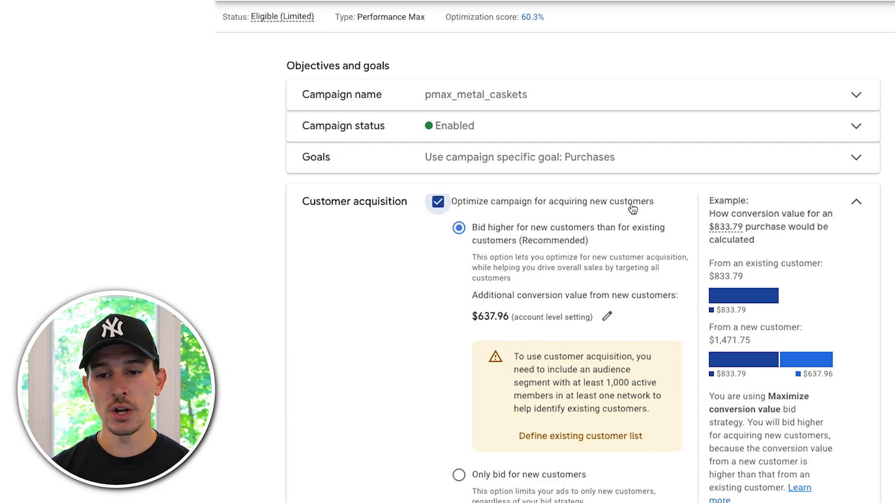
scroll(620, 219, down, 3)
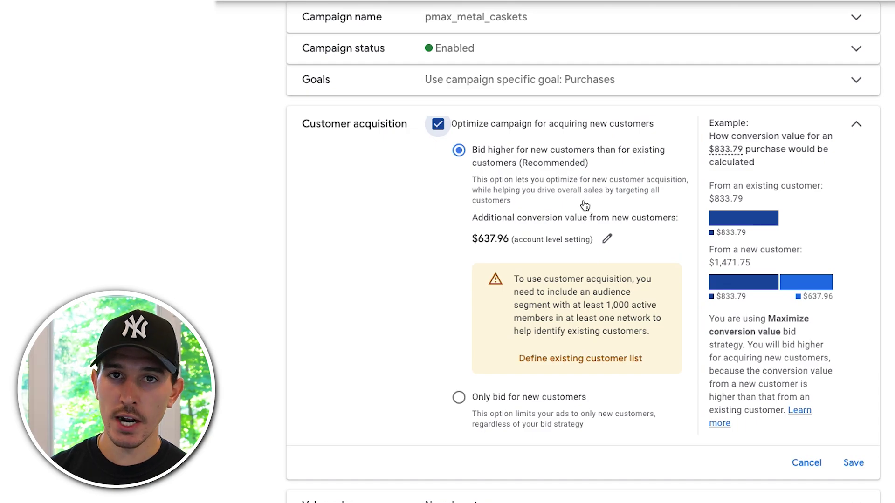
click(453, 394)
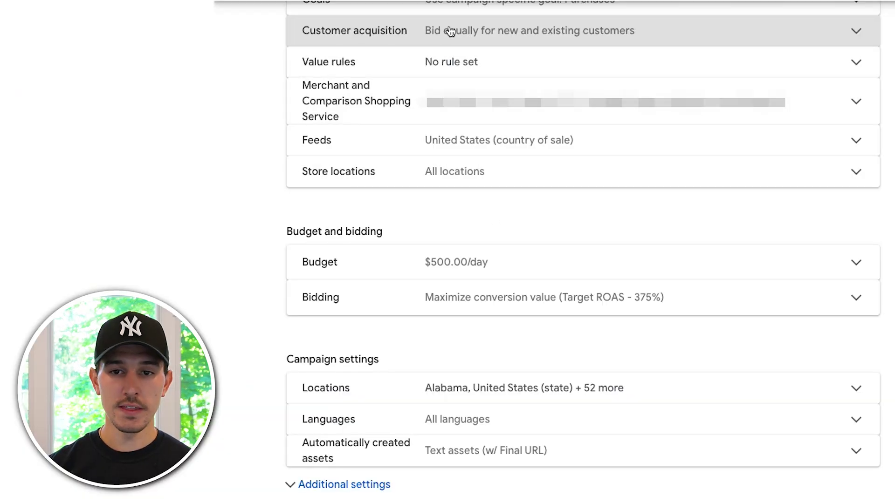
Expand Additional settings for pmax_metal_caskets and open its Brand exclusions editor
click(303, 484)
scroll(236, 325, down, 3)
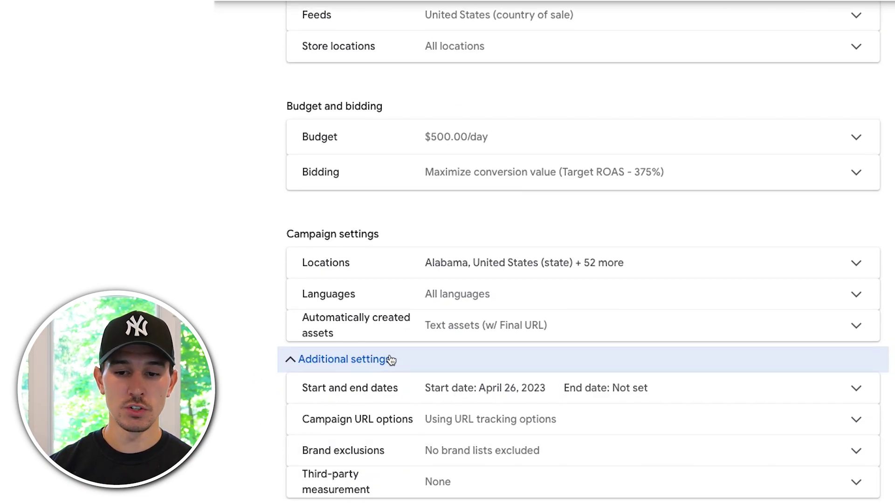
click(480, 451)
scroll(292, 396, down, 3)
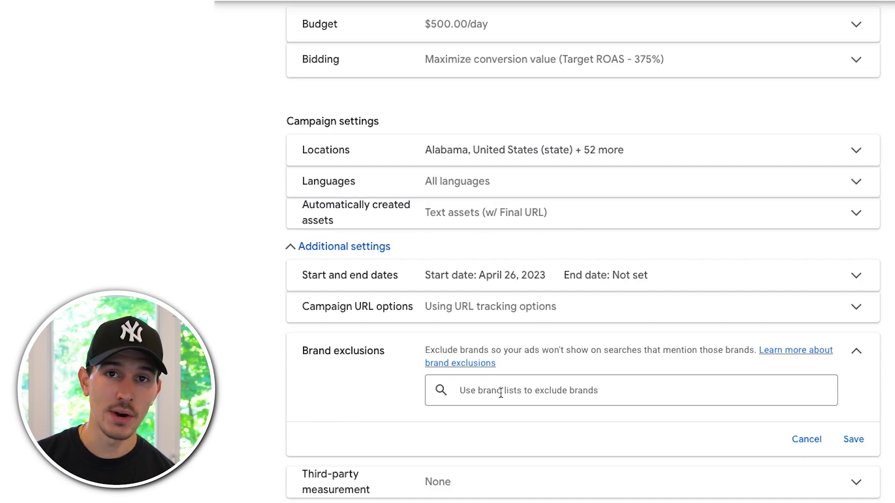